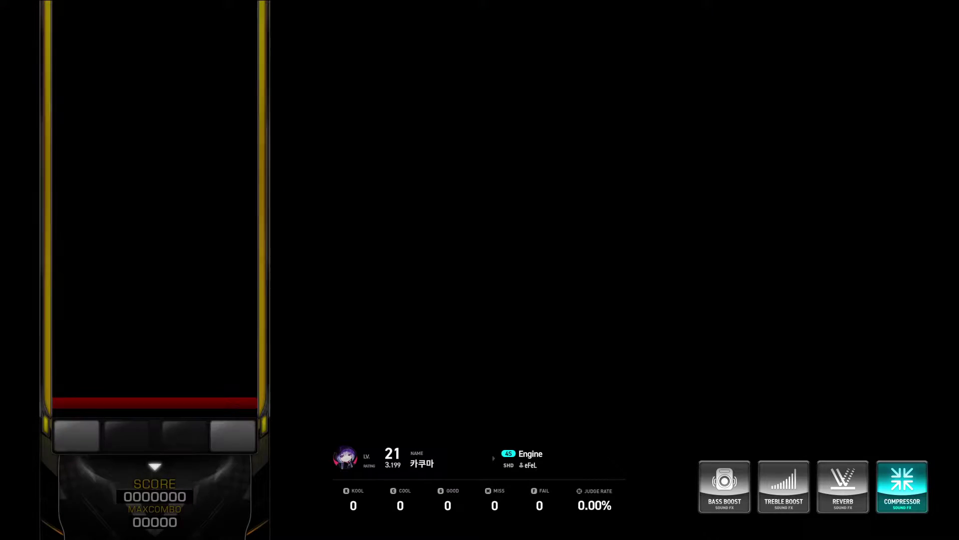
Step: Tap the rightmost lane key (K) as the 4K Standard chart of Engine begins
key(k)
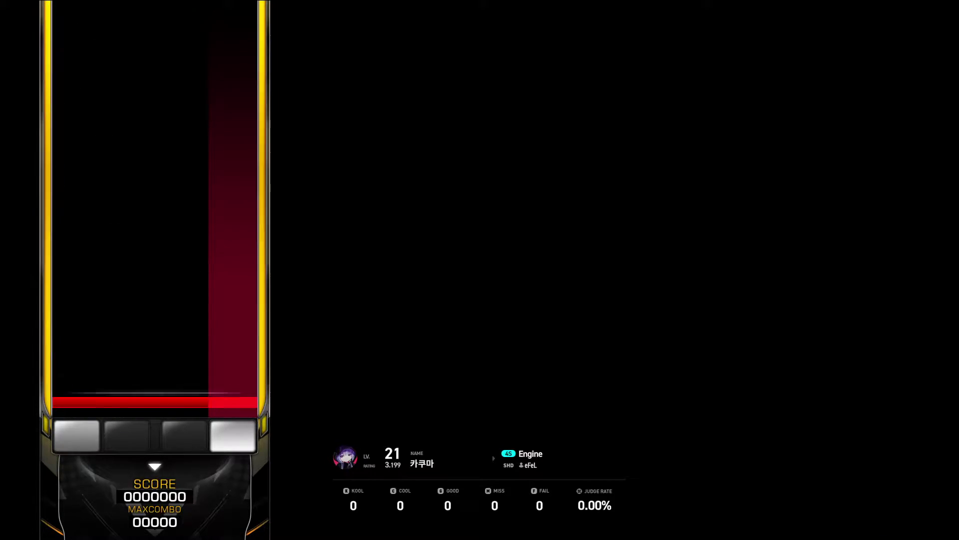
Step: Hit the opening single notes across the d, f, j and k lanes on time
key(d)
key(f)
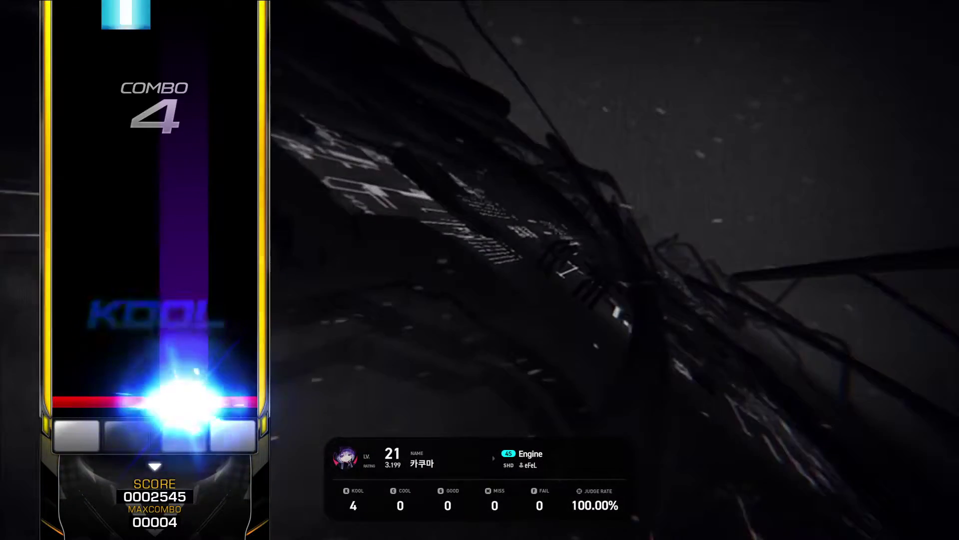
key(f)
key(f)
key(d)
key(f)
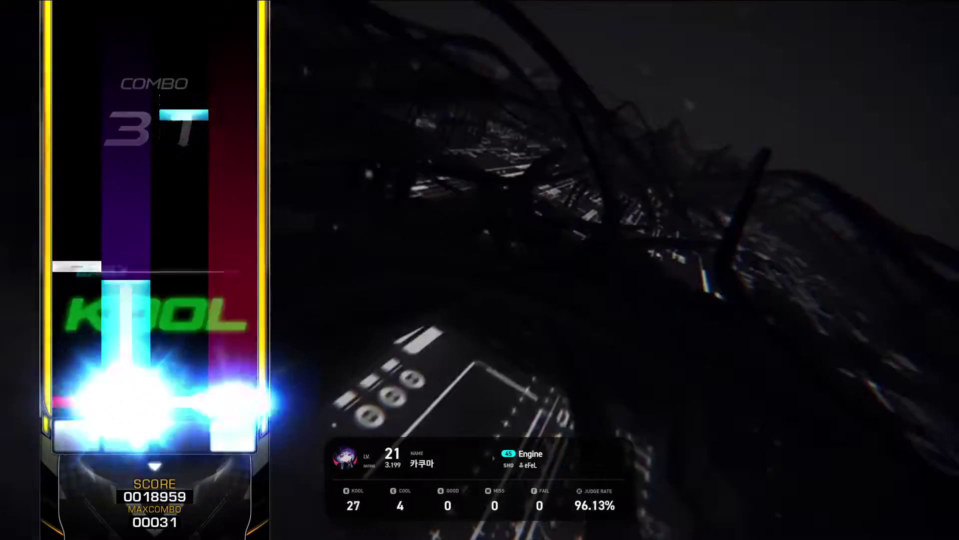
key(j)
key(k)
Step: Hit the paired and four-lane chords and hold the long notes around 17–18 s
key(d)
key(f)
key(j)
key(k)
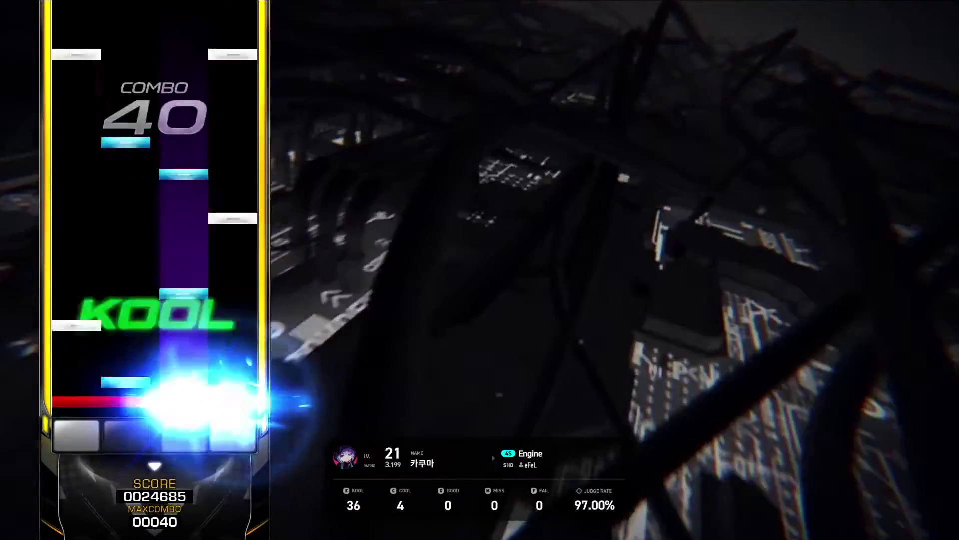
key(d)
key(f)
key(j)
key(k)
key(d)
key(k)
Step: Play the four-lane chord run from 19 to 22.5 s, holding its long notes
key(d)
key(f)
key(j)
key(k)
key(d)
key(f)
key(j)
key(k)
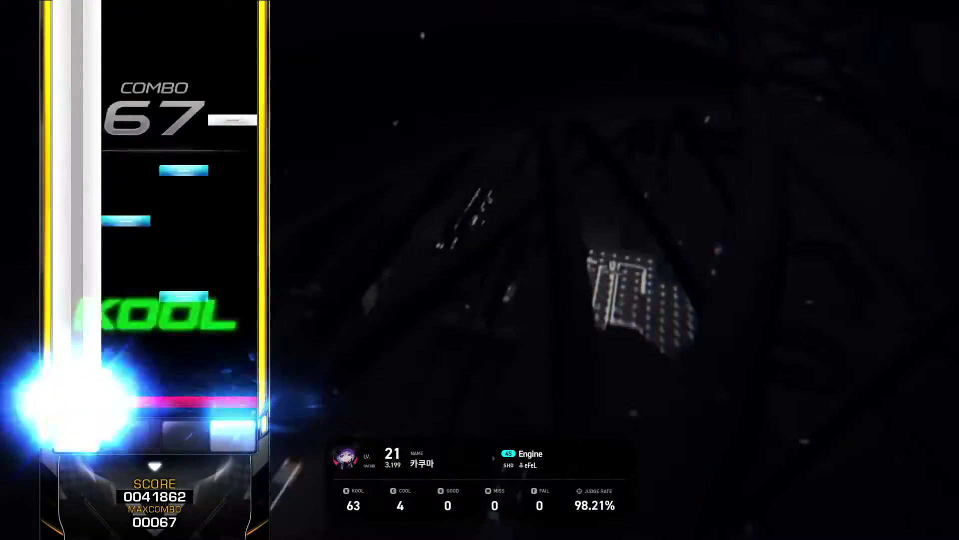
key(d)
key(f)
key(j)
key(k)
key(d)
key(f)
key(j)
key(k)
key(d)
key(f)
key(j)
key(k)
key(d)
key(f)
key(j)
key(k)
Step: Land the four-lane chords from 23 to 24.5 s as KOOL judgements
key(d)
key(f)
key(j)
key(k)
key(d)
key(f)
key(j)
key(k)
key(d)
key(f)
key(j)
key(k)
key(d)
key(f)
key(j)
key(k)
Step: Keep the combo going through the all-lane chords at 25–26.5 s
key(d)
key(f)
key(j)
key(k)
key(d)
key(f)
key(j)
key(k)
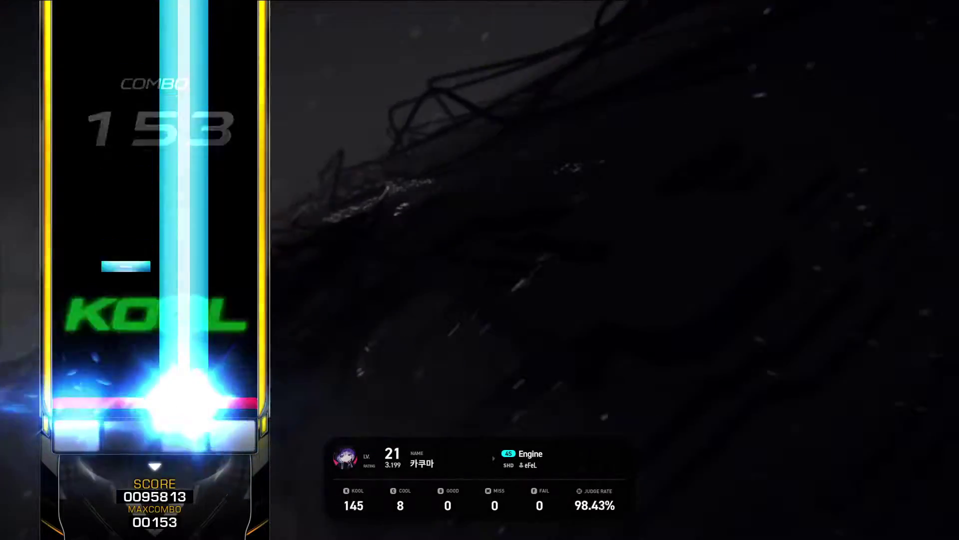
key(d)
key(f)
key(j)
key(k)
key(d)
key(f)
key(j)
key(k)
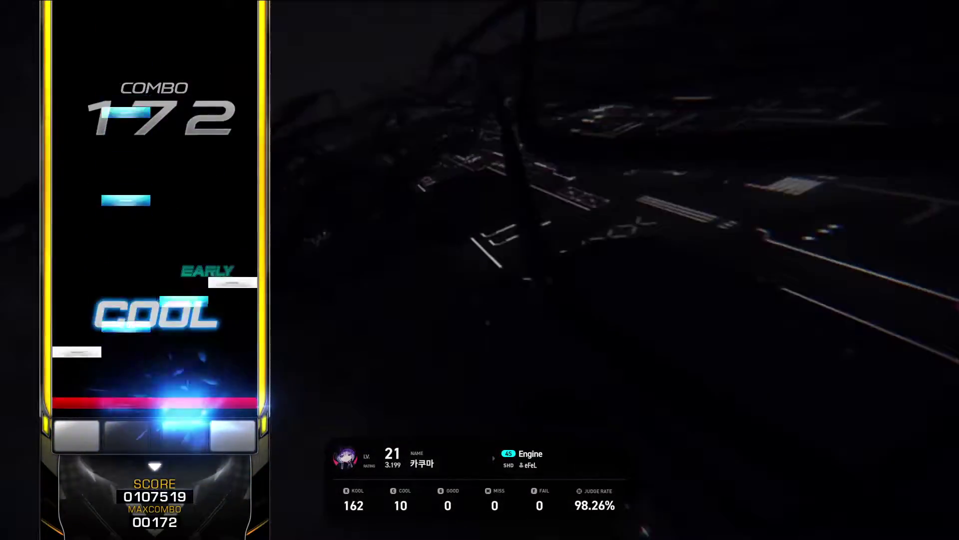
Step: Clear the four-lane chord stream from 28 to 29.5 s without a miss
key(d)
key(f)
key(j)
key(k)
key(d)
key(f)
key(j)
key(k)
key(d)
key(f)
key(j)
key(k)
key(d)
key(f)
key(j)
key(k)
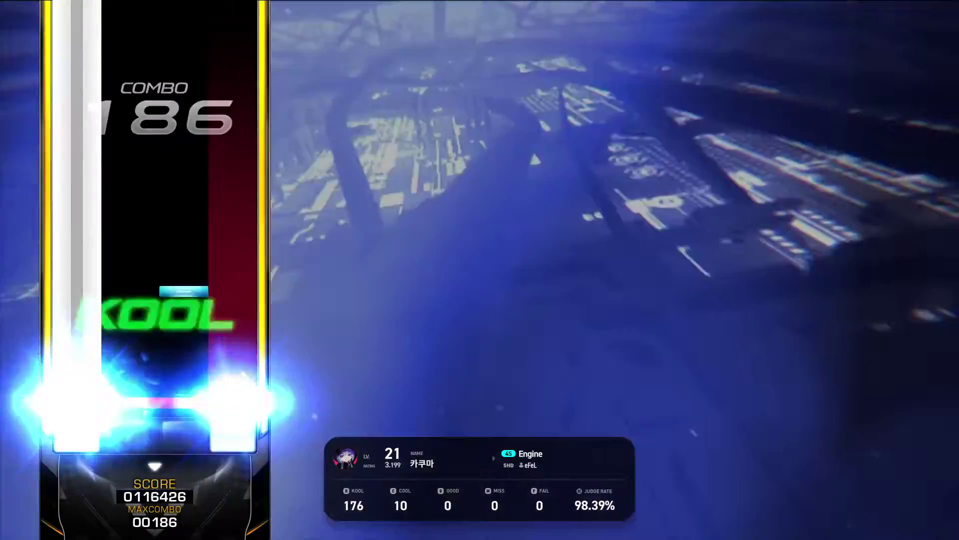
Step: Hit the all-lane chords at 30–31 s for KOOL judgements
key(d)
key(f)
key(j)
key(k)
key(d)
key(f)
key(j)
key(k)
key(d)
key(f)
key(j)
key(k)
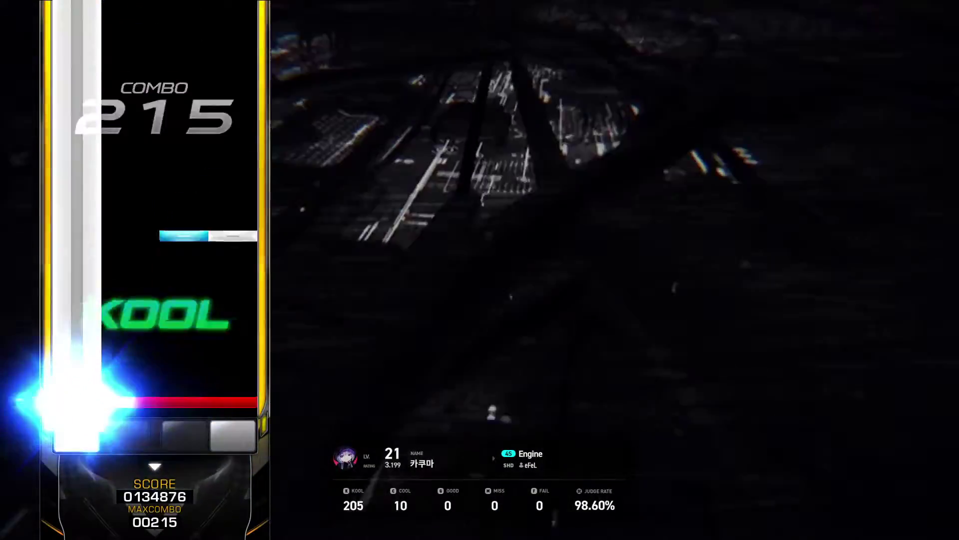
Step: Extend the combo through the four-lane chords from 32 to 33.5 s
key(d)
key(f)
key(j)
key(k)
key(d)
key(f)
key(j)
key(k)
key(d)
key(f)
key(j)
key(k)
key(d)
key(f)
key(j)
key(k)
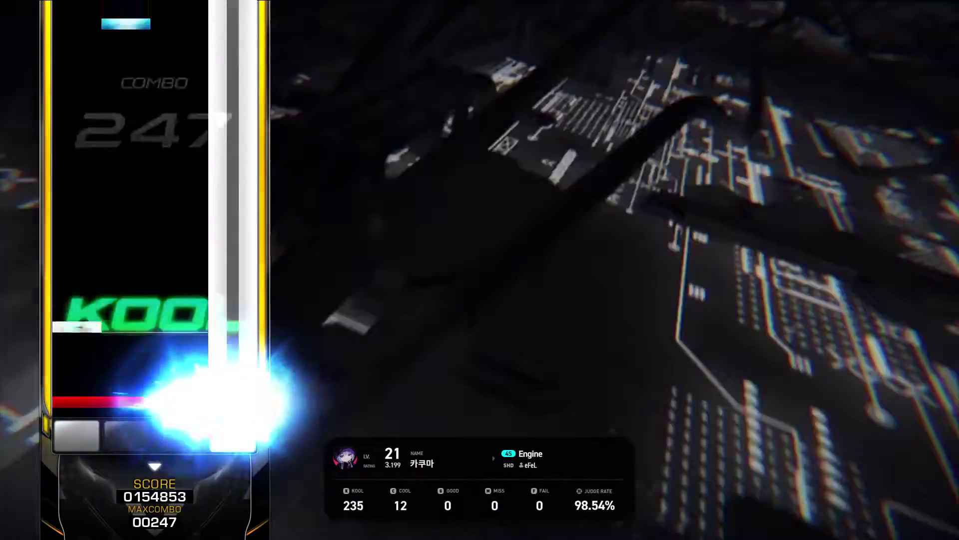
Step: Nail the four-lane chords from 34 to 35.5 s as KOOLs
key(d)
key(f)
key(j)
key(k)
key(d)
key(f)
key(j)
key(k)
key(d)
key(f)
key(j)
key(k)
key(d)
key(f)
key(j)
key(k)
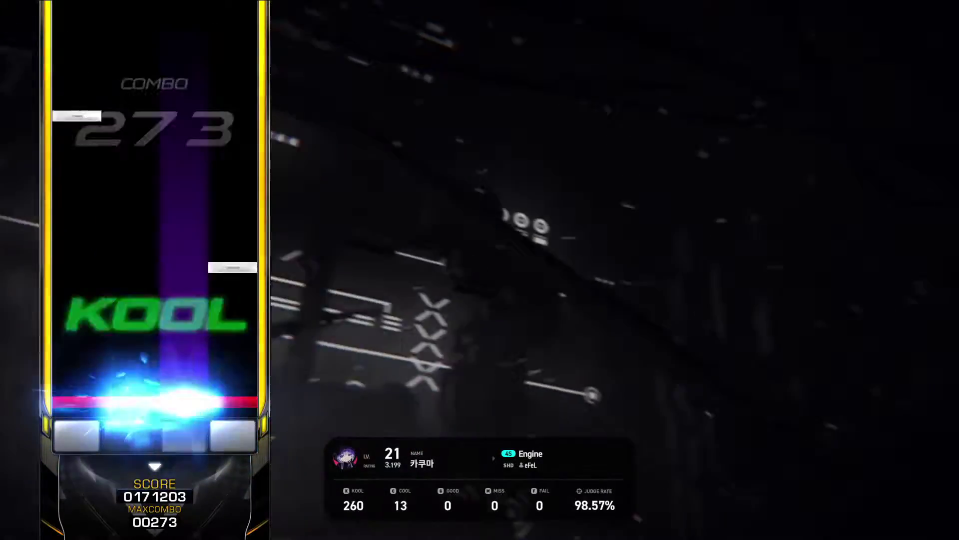
Step: Hold the second-lane long note while hitting the d, j and k chords at 36–39 s
key(d)
key(f)
key(j)
key(d)
key(f)
key(j)
key(k)
key(d)
key(f)
key(j)
key(k)
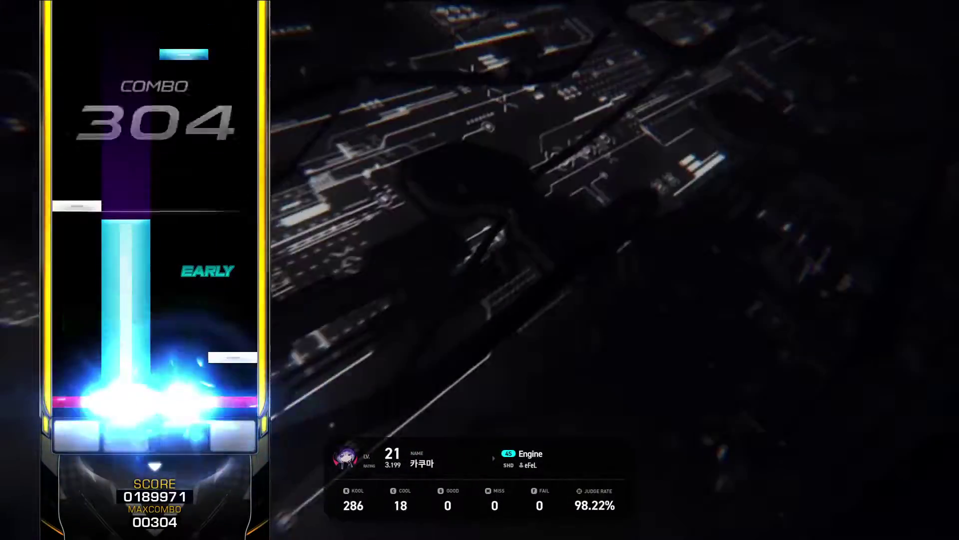
key(d)
key(j)
key(k)
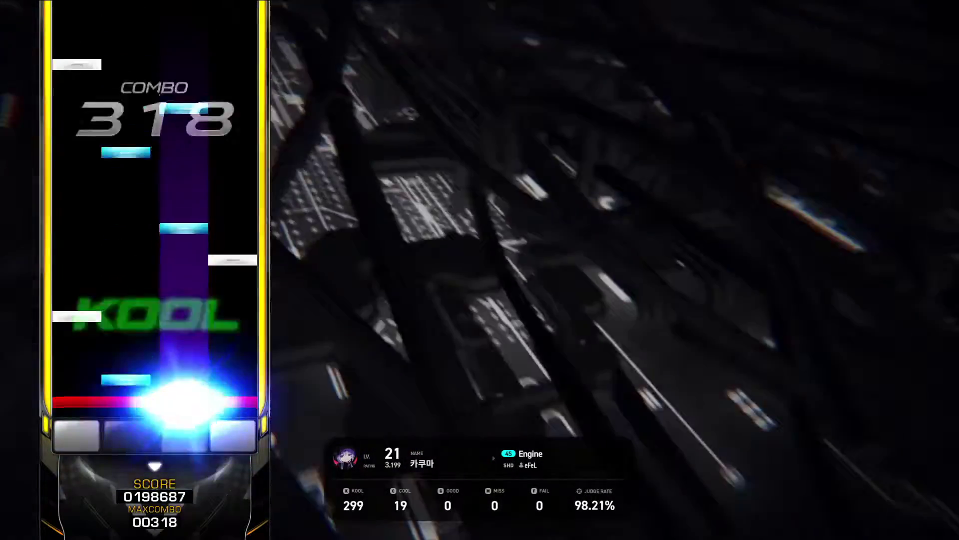
Step: Hold the first-lane long note through the four-lane chord at 40.5 s
key(d)
key(f)
key(j)
key(k)
key(d)
key(f)
key(j)
key(k)
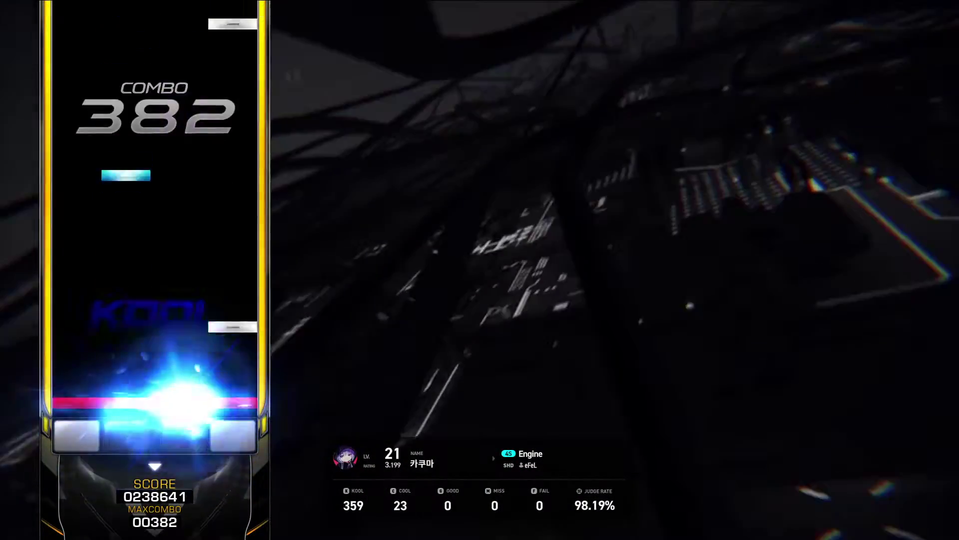
Step: Sustain the combo across the four-lane chords from 44 to 45.5 s
key(d)
key(f)
key(j)
key(k)
key(d)
key(f)
key(j)
key(k)
key(d)
key(f)
key(j)
key(k)
key(d)
key(f)
key(j)
key(k)
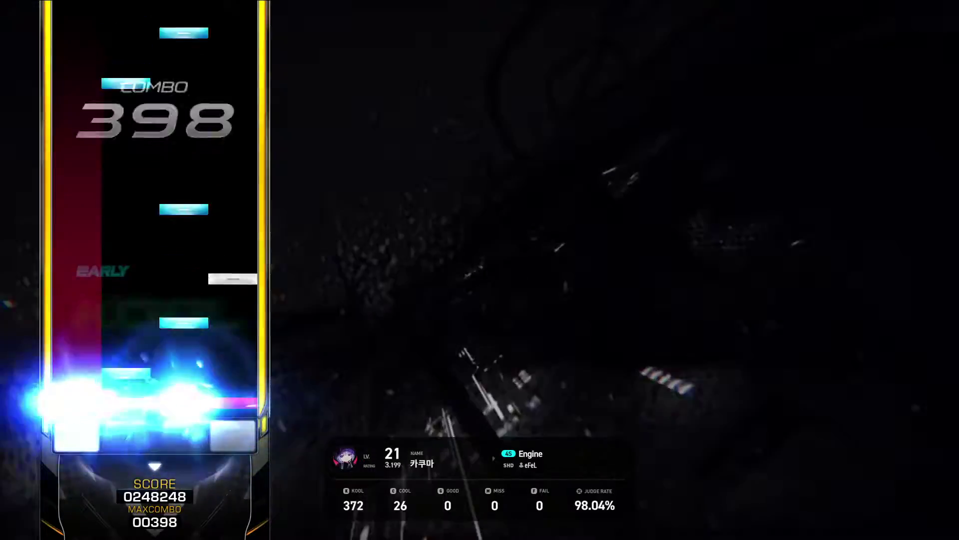
Step: Hit the final all-lane chords at 46–47.5 s, reaching combo 425 (398 KOOL, 27 COOL)
key(d)
key(f)
key(j)
key(k)
key(d)
key(f)
key(j)
key(k)
key(d)
key(f)
key(j)
key(k)
key(d)
key(f)
key(j)
key(k)
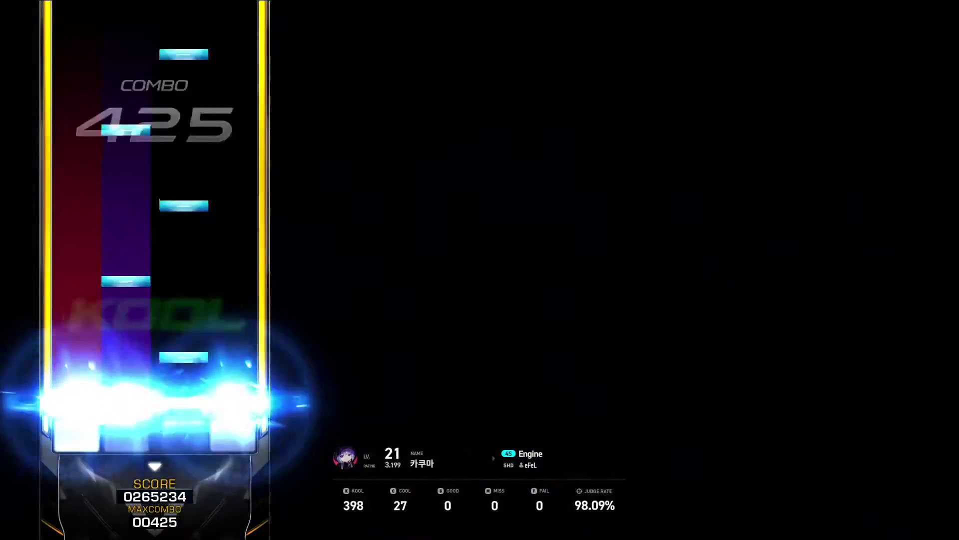